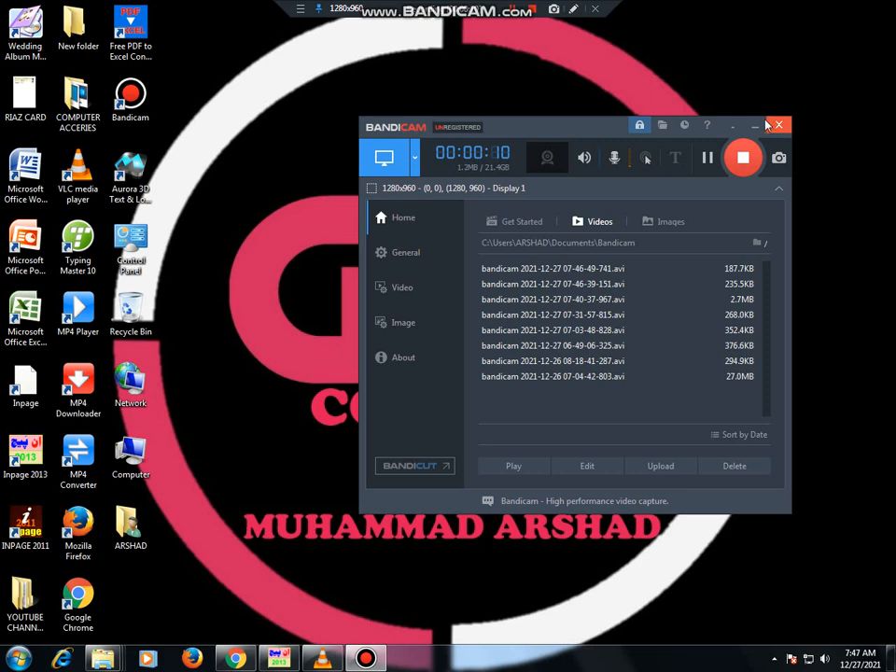
- Switch to Urdu InPage and create a new A4 portrait document
left_click(756, 125)
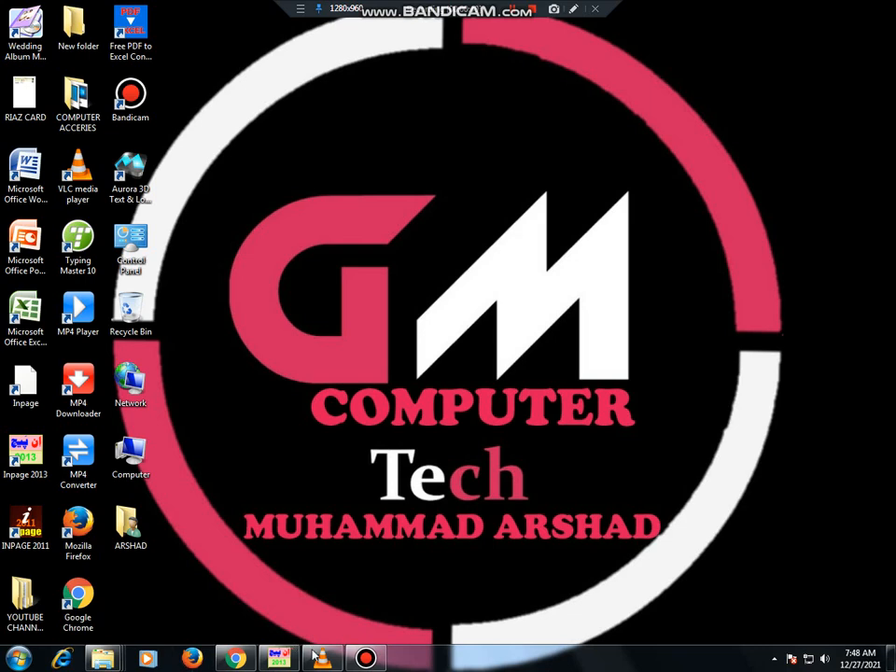
left_click(275, 660)
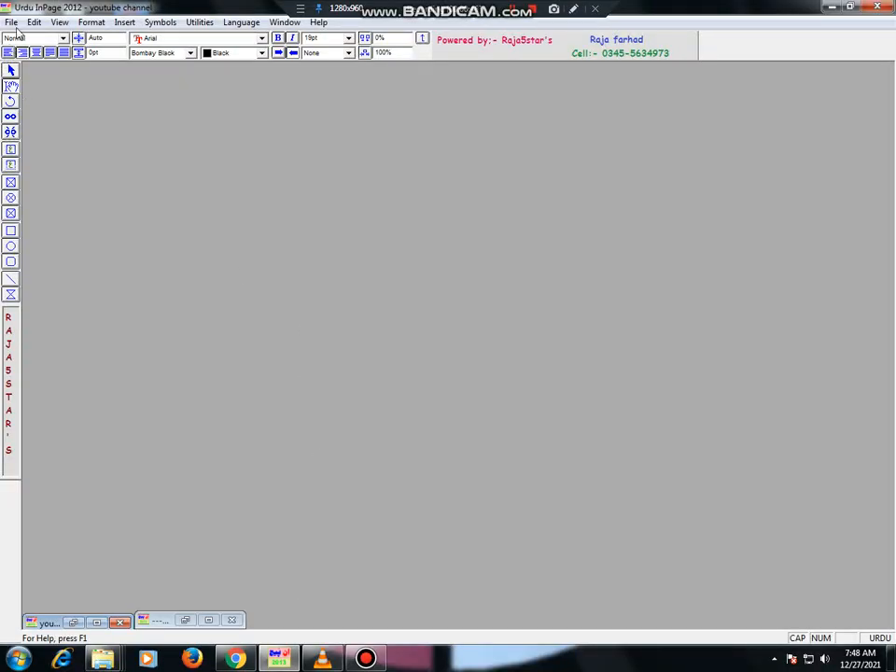
left_click(12, 21)
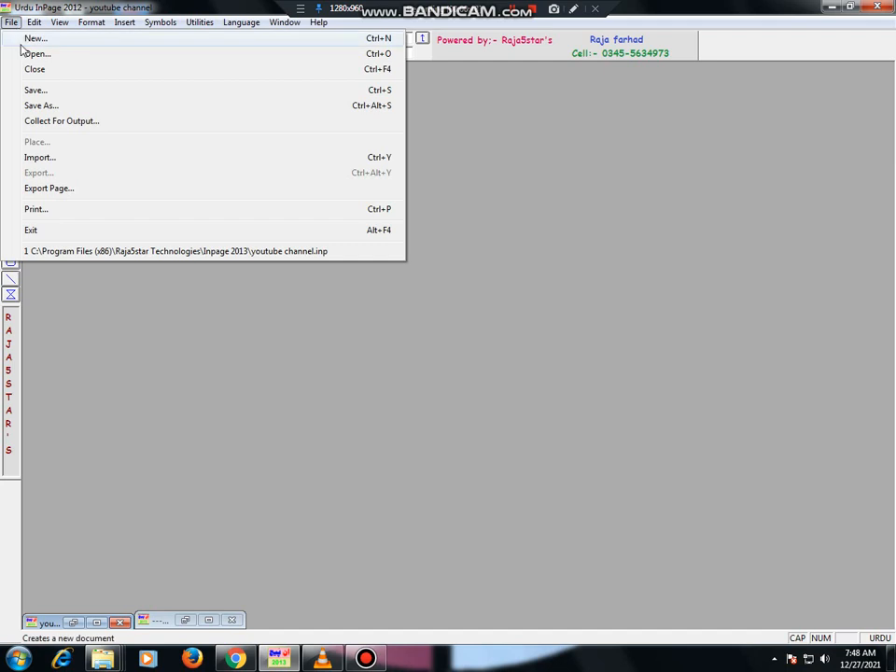
left_click(23, 41)
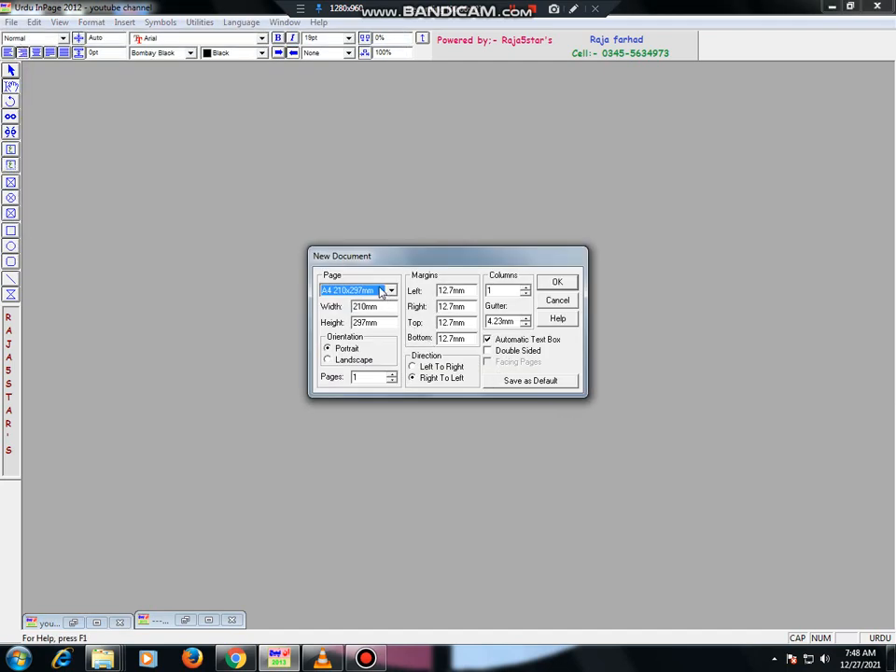
left_click(554, 283)
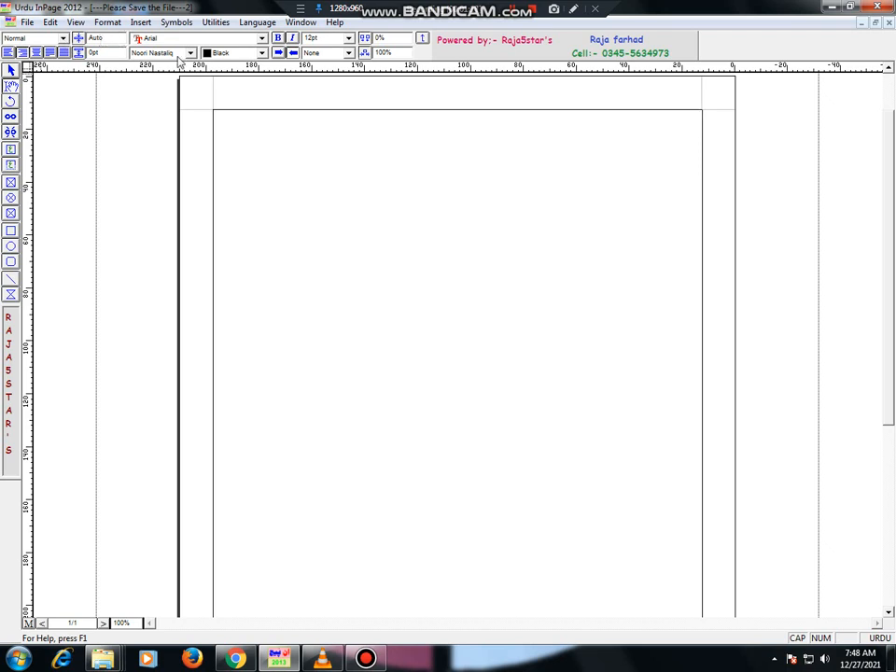
left_click(280, 660)
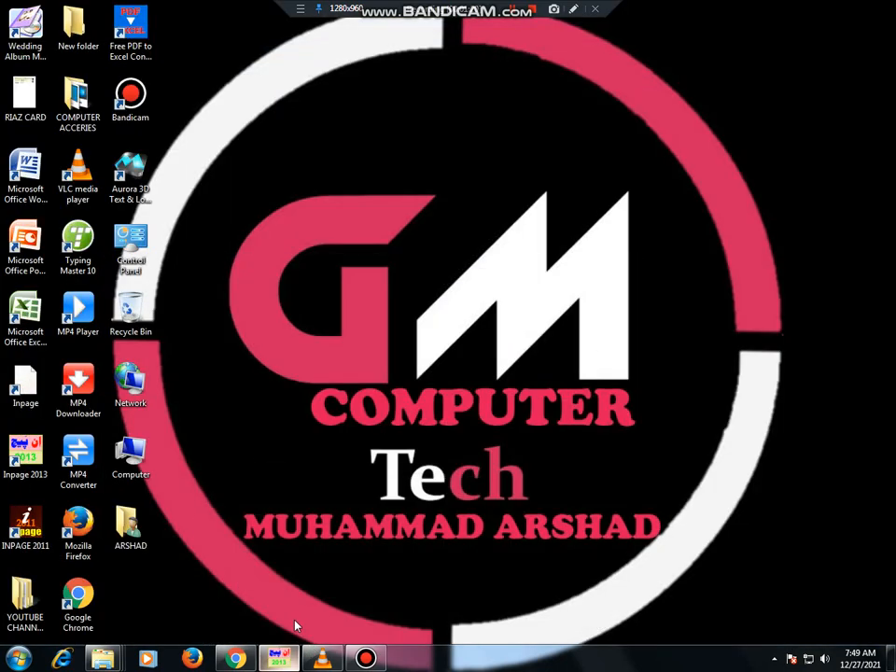
left_click(280, 659)
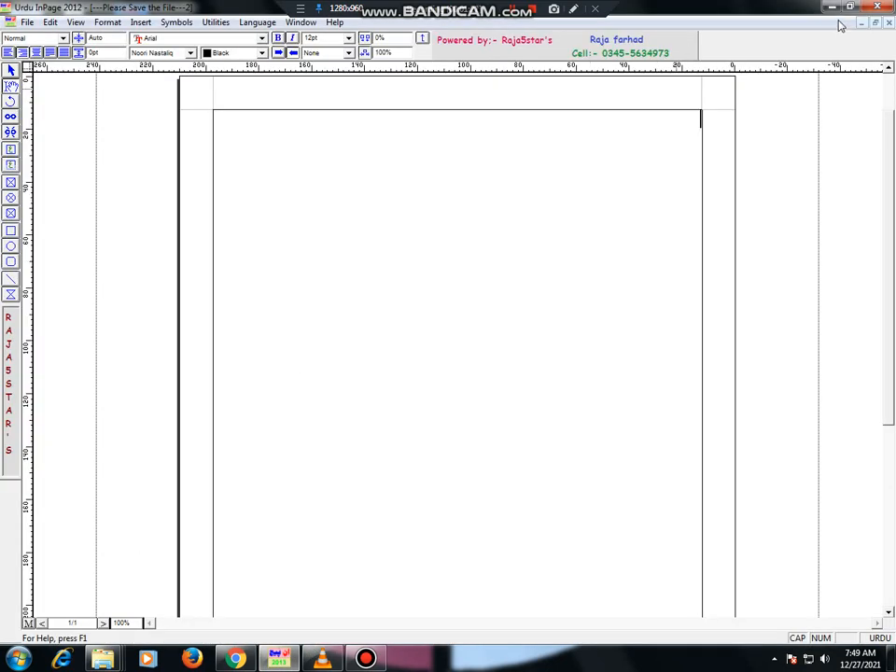
- Bring up the youtube channel document and copy its three-line black Urdu introduction paragraph
left_click(874, 24)
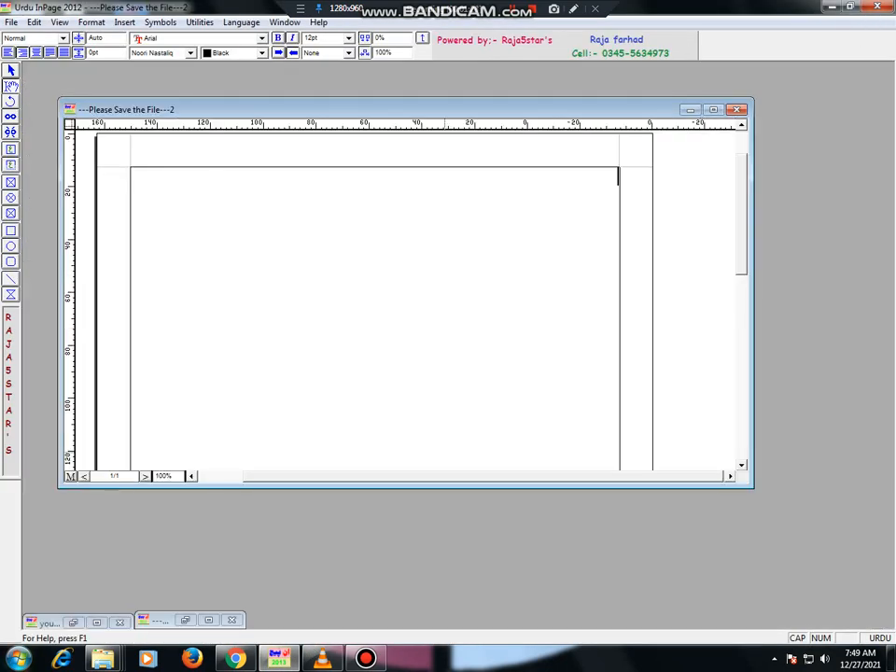
left_click(96, 622)
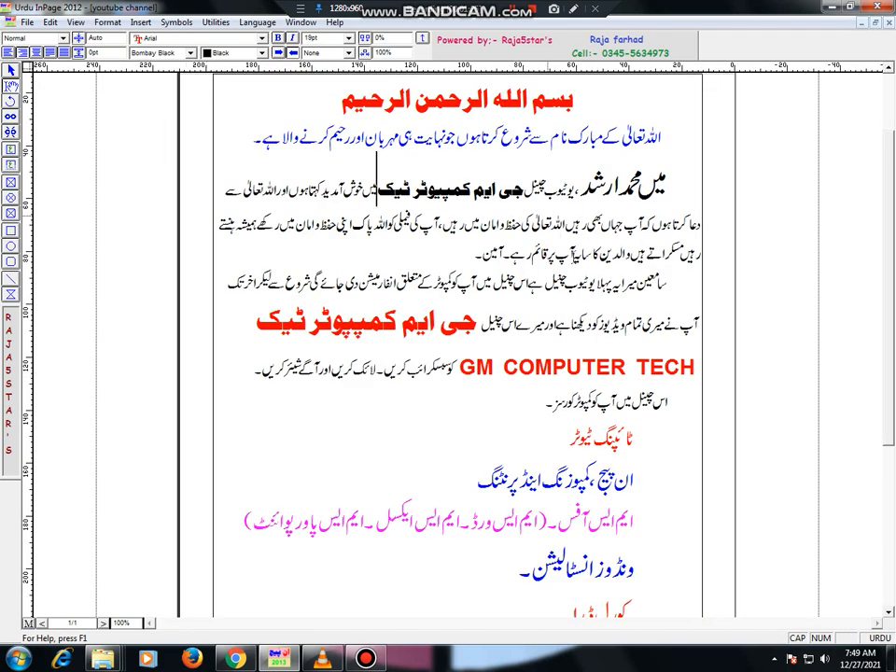
left_click_drag(667, 187, 462, 243)
right_click(491, 194)
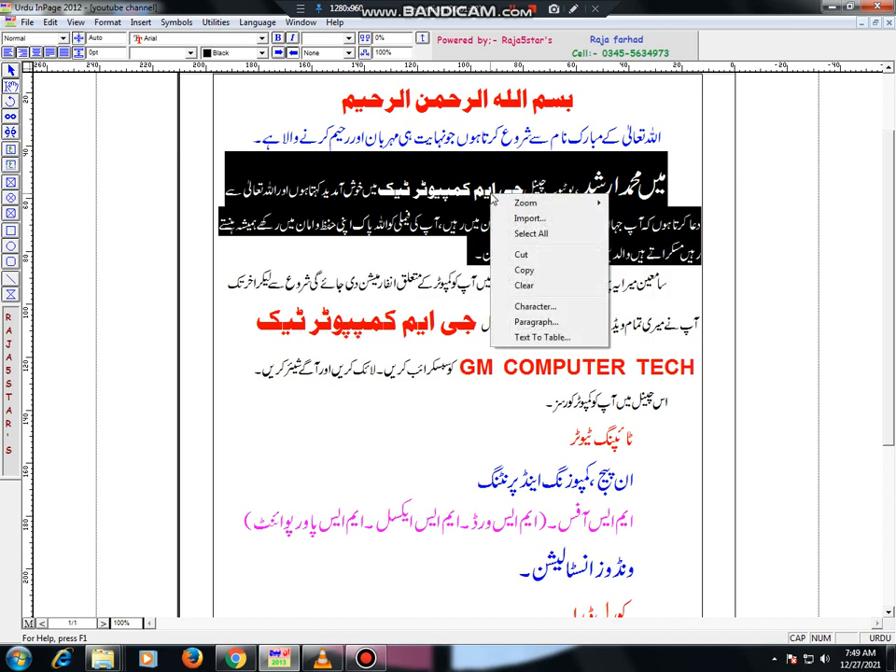
left_click(546, 272)
- Return to the new unsaved document in full view and paste the copied Urdu paragraph at its start
left_click(862, 26)
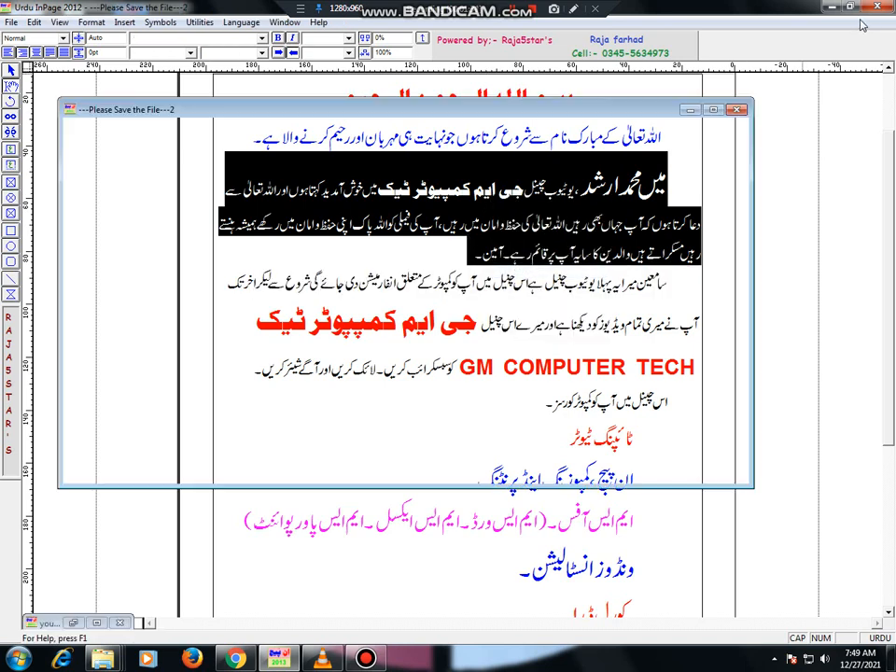
left_click(713, 110)
right_click(650, 127)
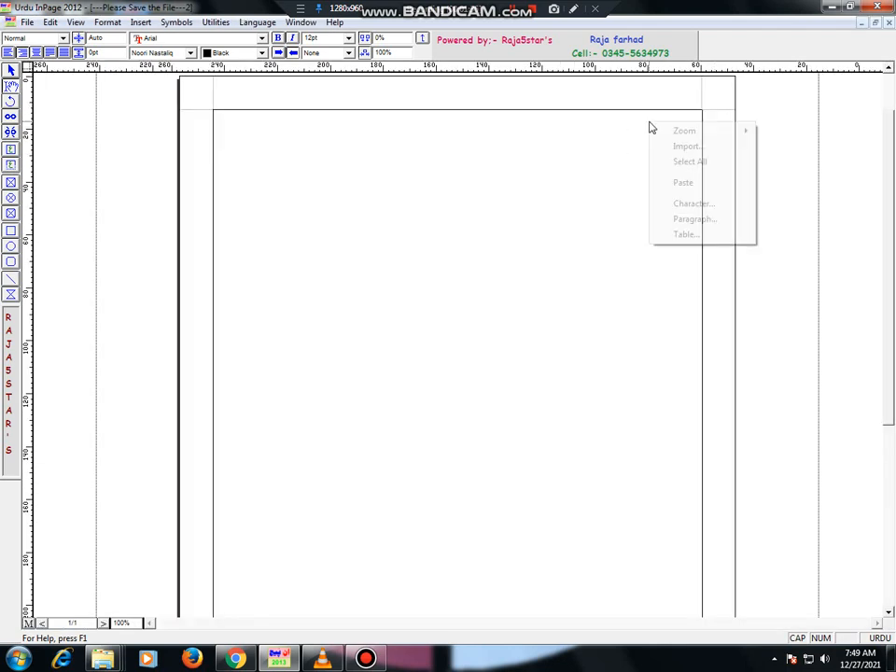
left_click(680, 182)
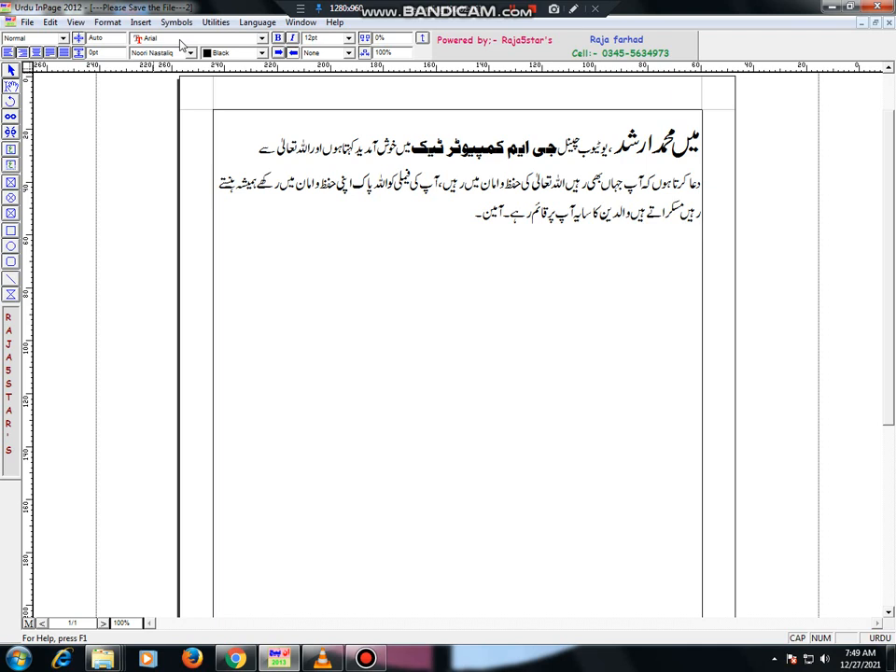
- Examine the English fonts available in the font list without choosing one
left_click(262, 39)
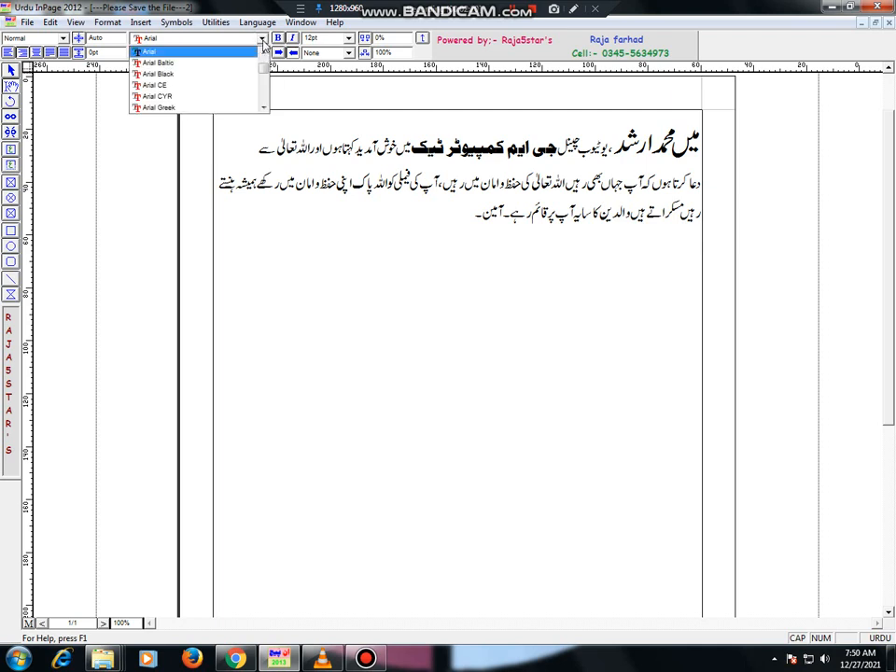
scroll(196, 93, "down", 1)
scroll(196, 93, "down", 7)
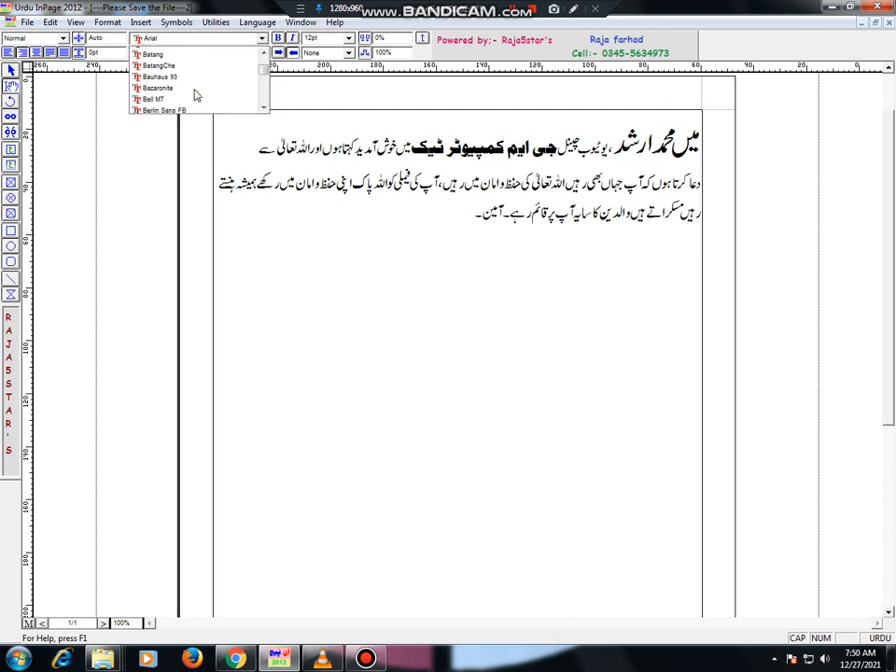
scroll(196, 94, "down", 2)
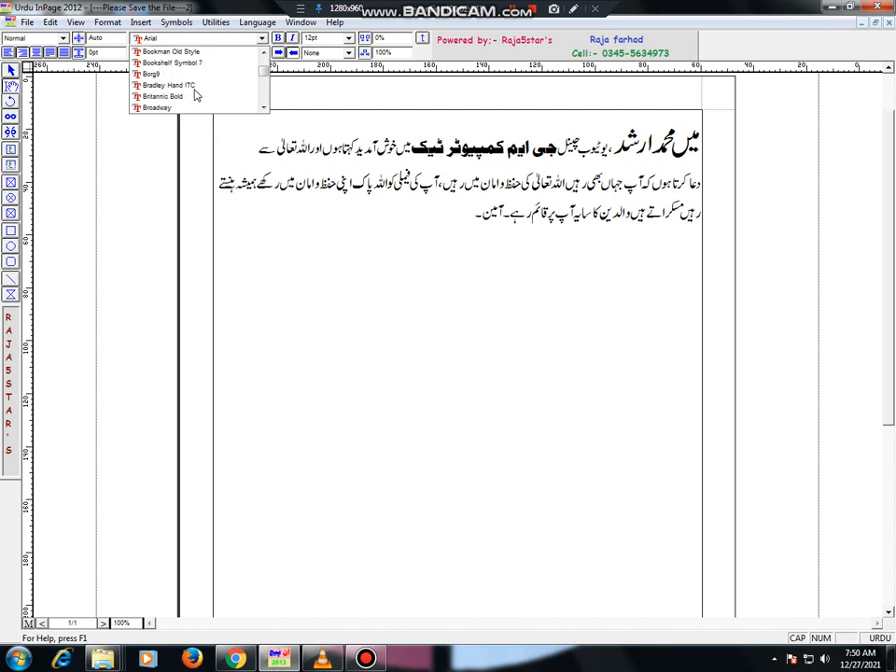
scroll(196, 94, "up", 10)
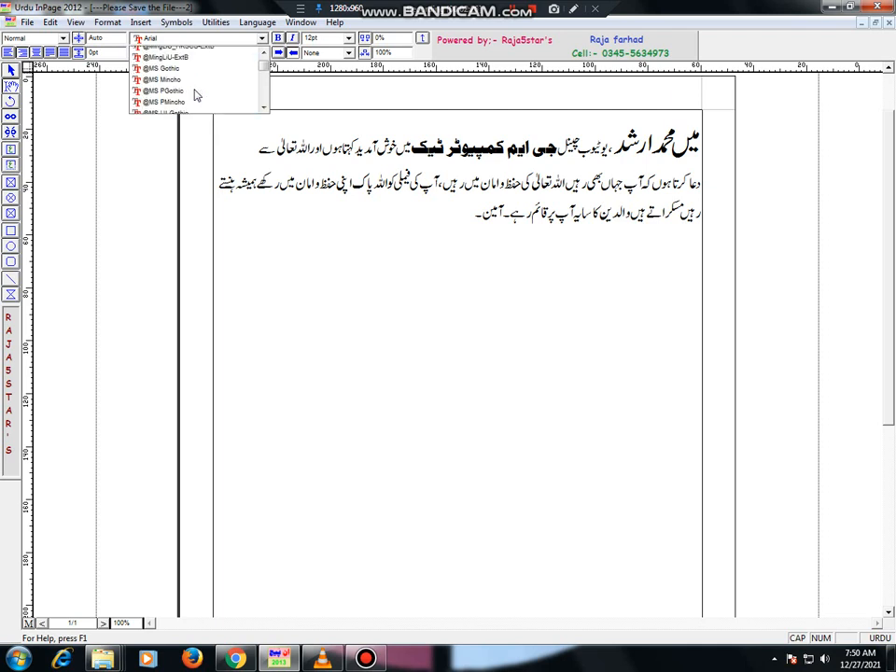
scroll(196, 94, "up", 2)
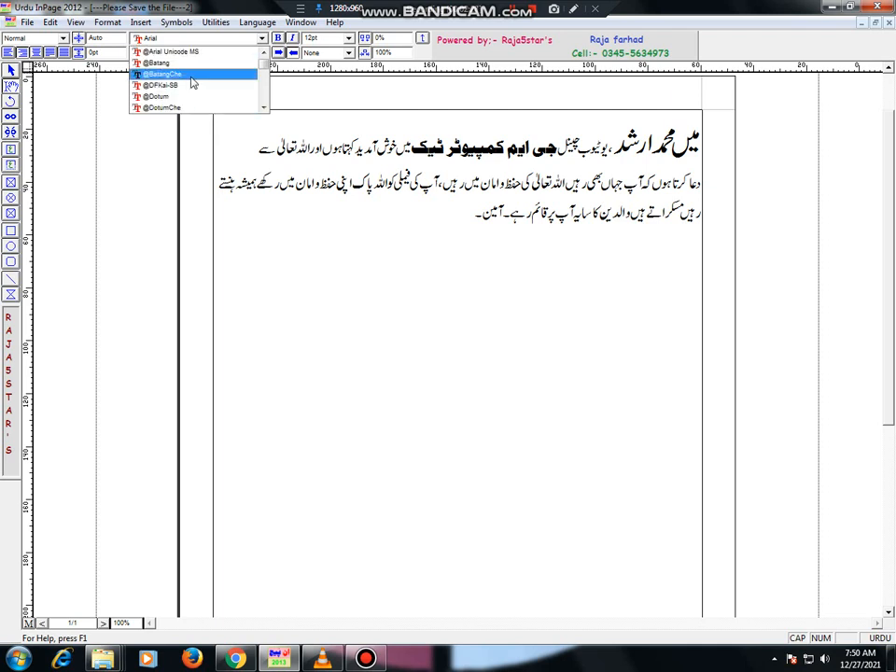
key("Escape")
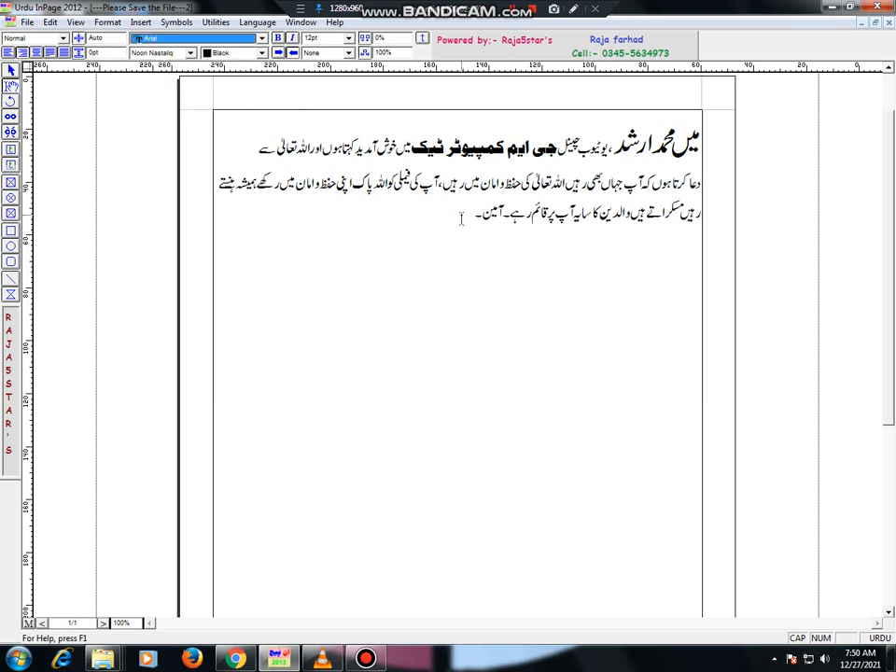
- Add a new line below the Urdu paragraph, switch the input language to English and enter the person's name in capitals
left_click(461, 218)
key("Return")
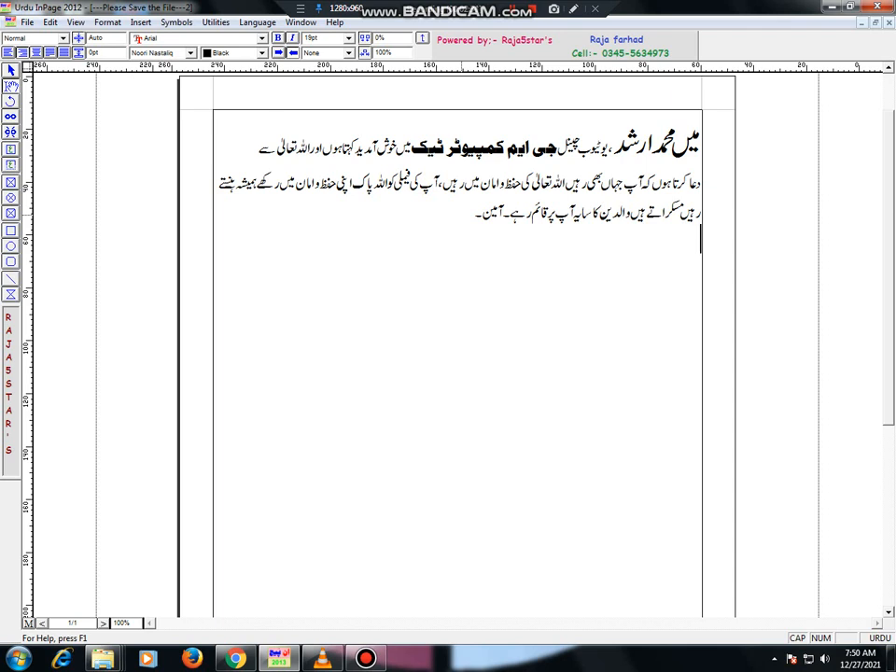
key("ctrl+space")
type("ARSHAD")
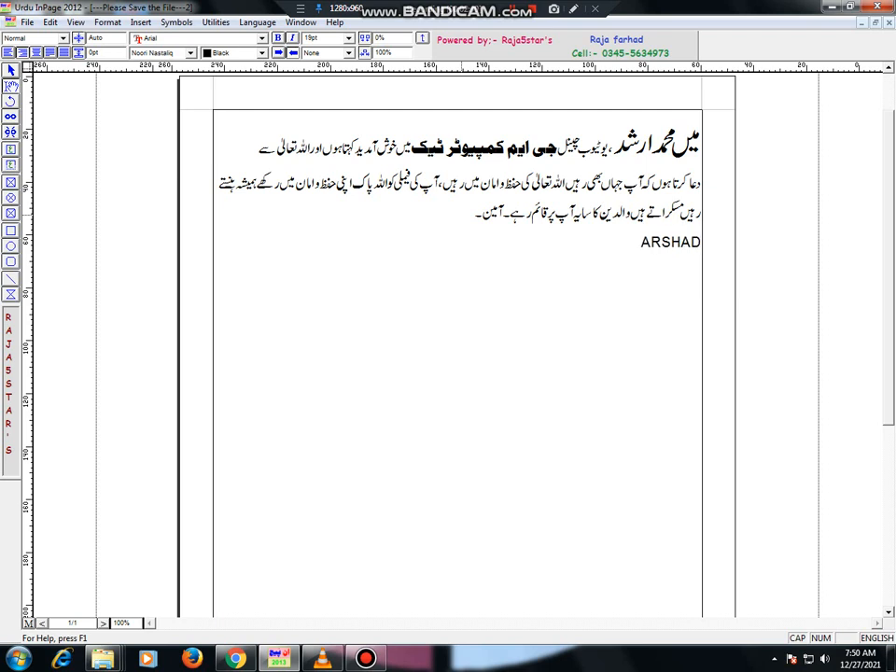
- Select the English name below the paragraph and set its font to Arial Baltic
left_click(651, 250)
left_click(642, 243)
left_click_drag(642, 242, 697, 250)
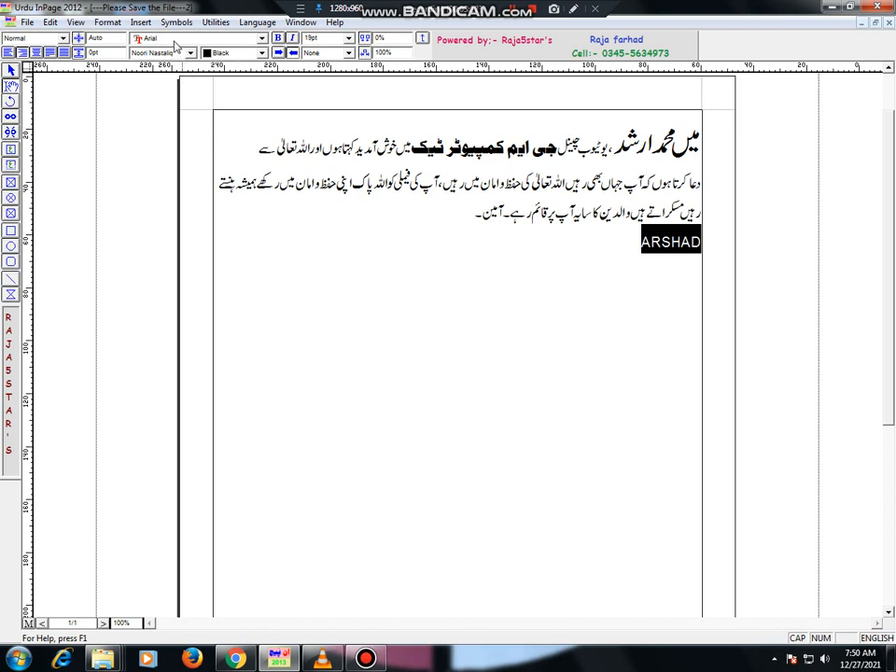
left_click(262, 39)
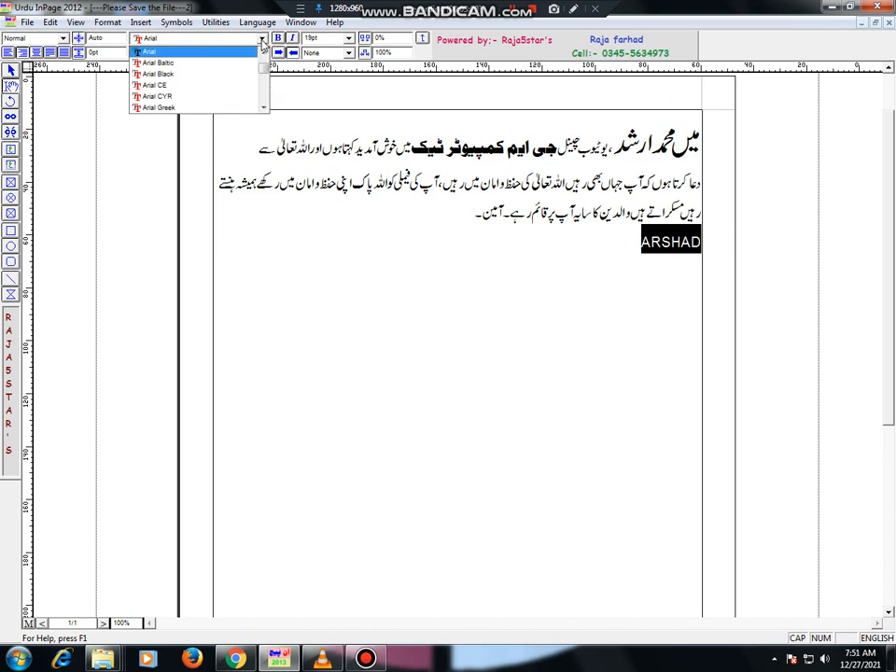
left_click(206, 63)
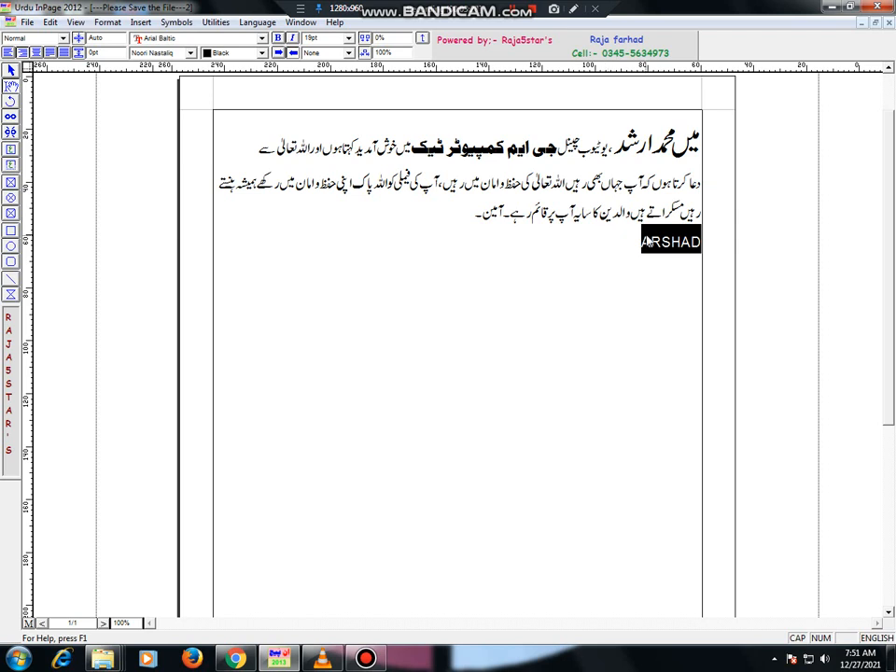
- Change the selected English name's font to Bauhaus 93
left_click(262, 39)
scroll(186, 94, "down", 5)
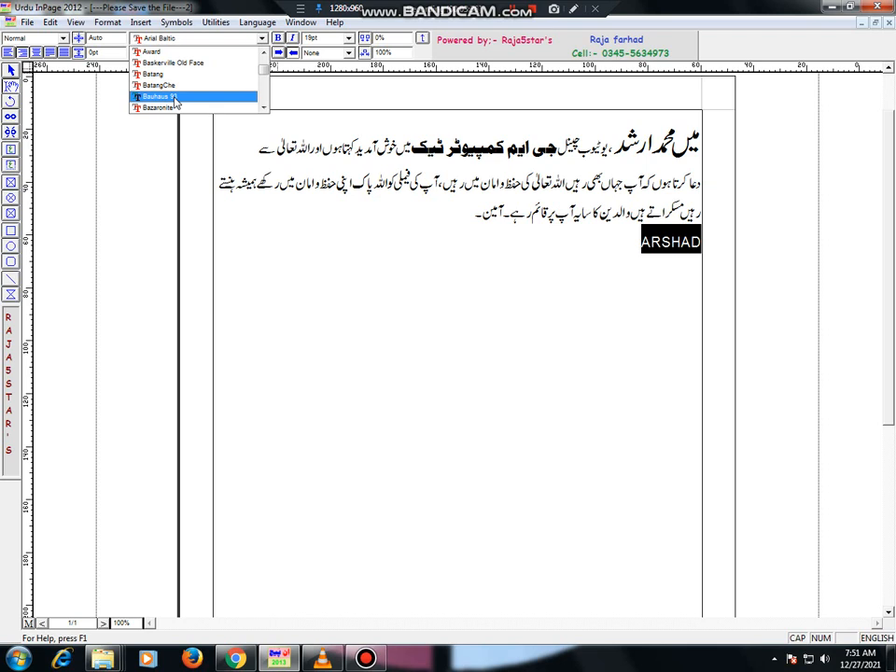
left_click(174, 97)
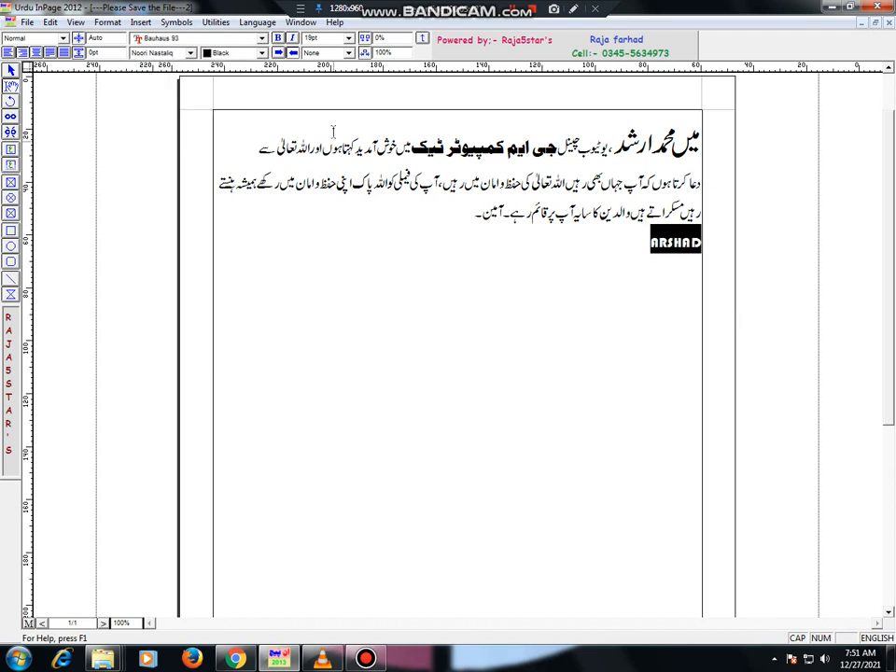
- Set the font size of the English name to 48pt and deselect it
left_click(348, 38)
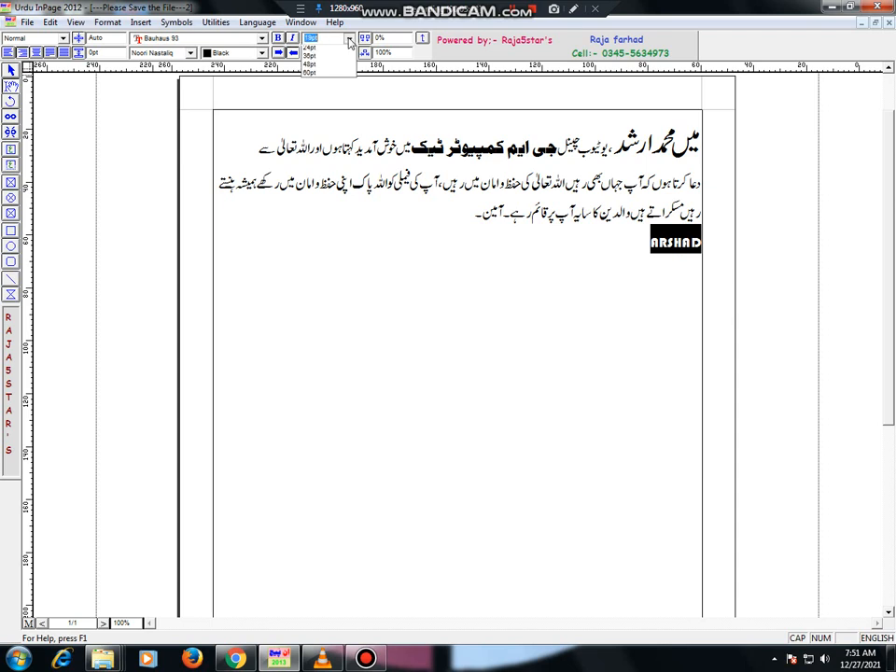
left_click(326, 172)
left_click(648, 286)
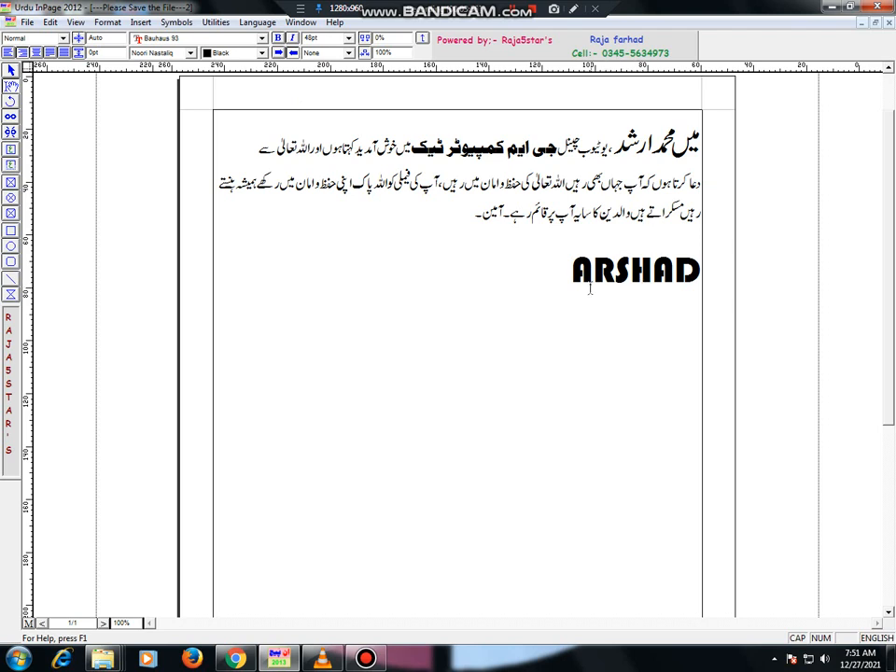
- Select the 48pt English name, change its font to Borg9 and deselect it
left_click_drag(700, 280, 571, 280)
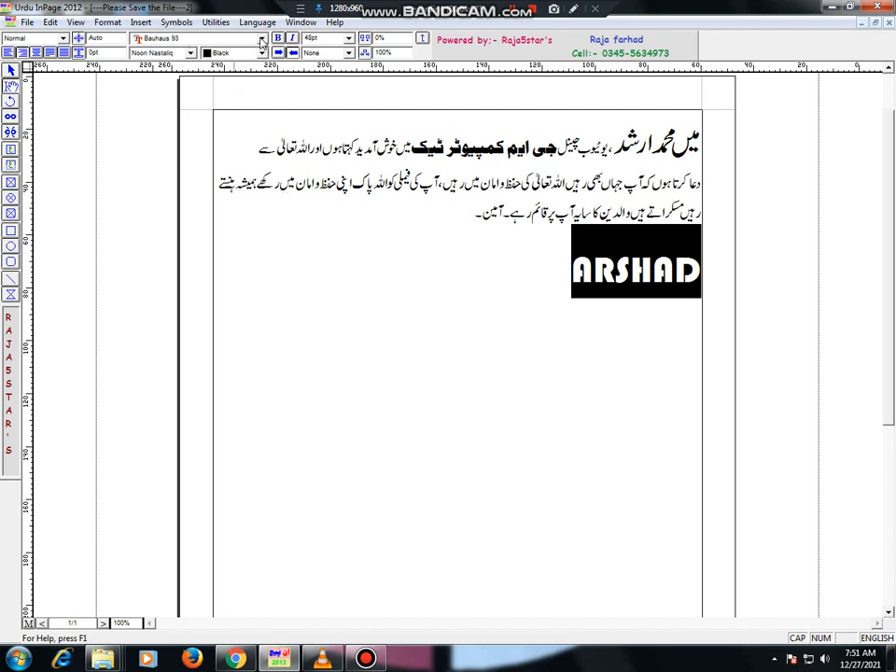
left_click(262, 39)
scroll(174, 98, "down", 4)
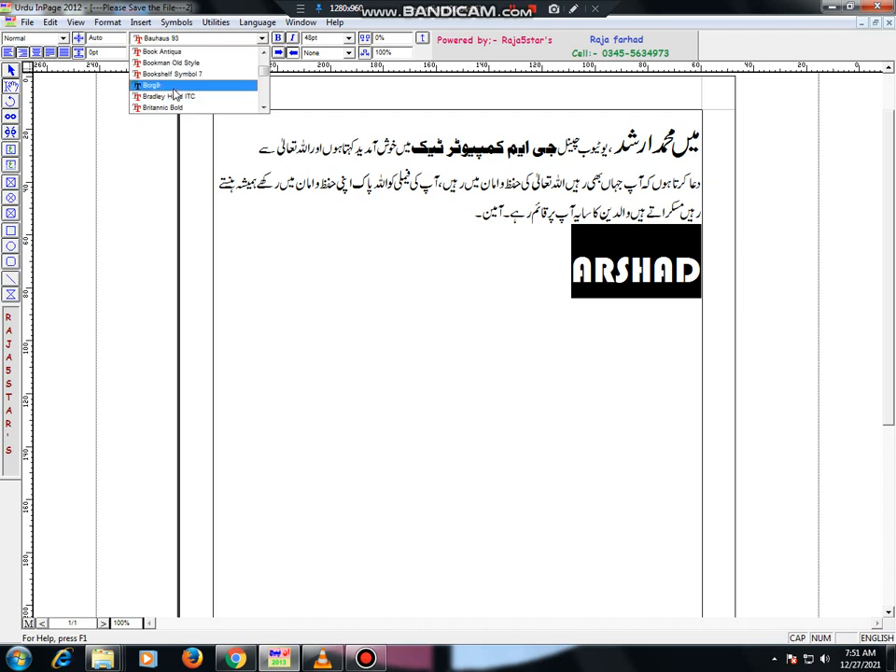
left_click(174, 89)
left_click(525, 282)
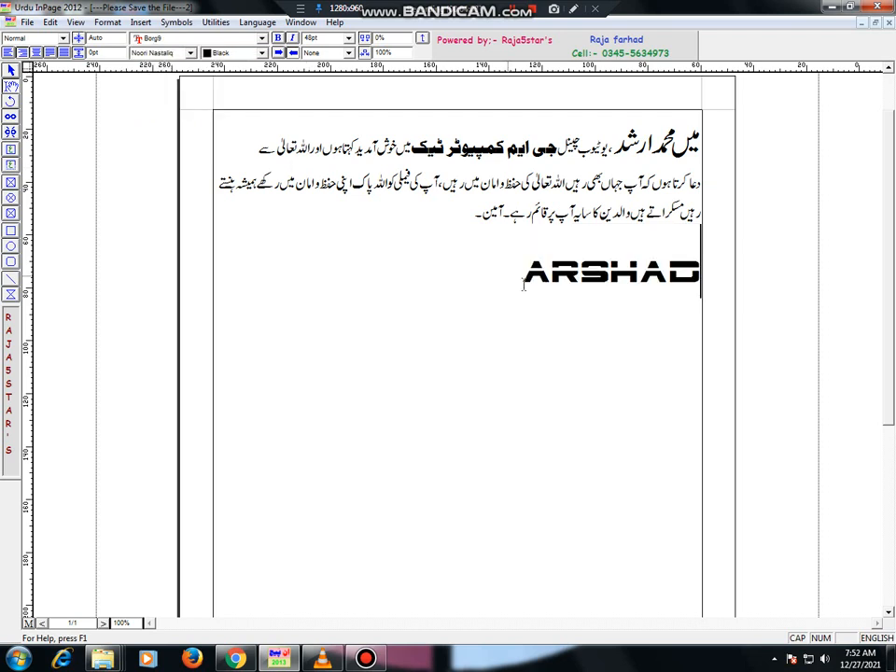